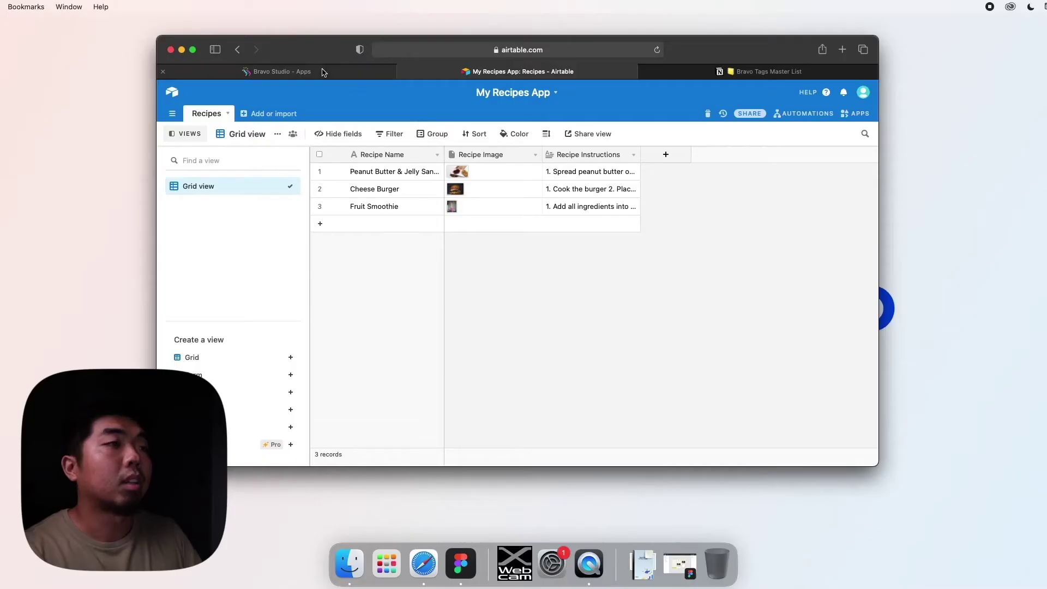
# Go to the Bravo Studio Data Library and view the Recipes App collection's details.
pyautogui.click(333, 69)
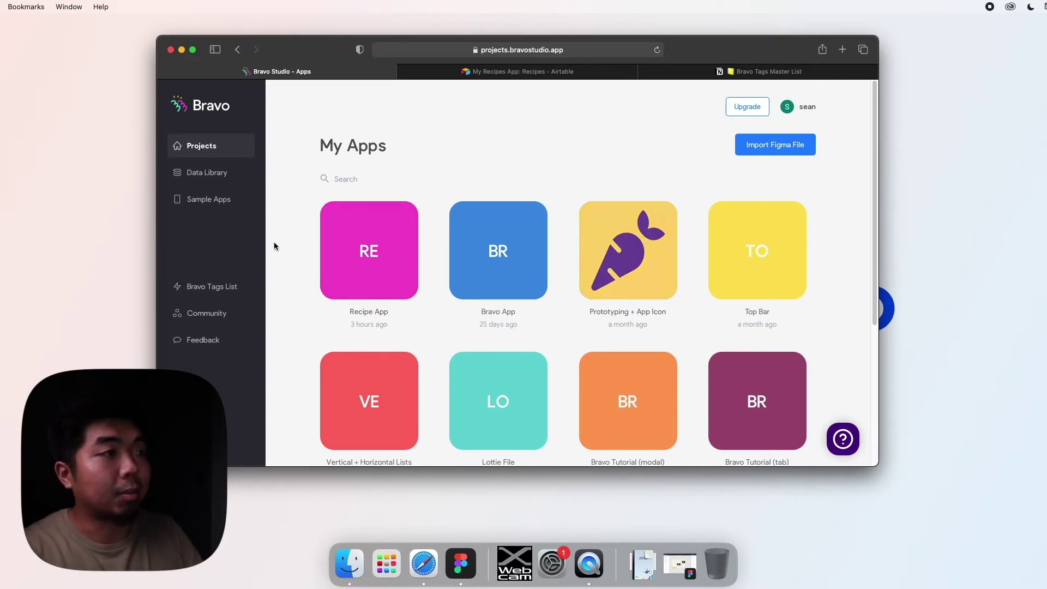
pyautogui.click(208, 174)
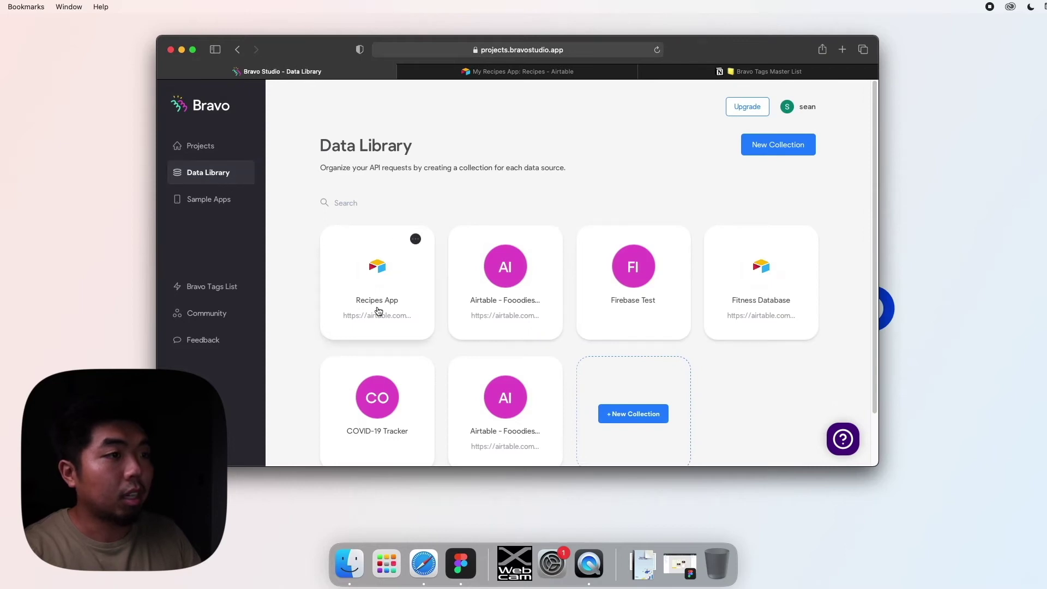
pyautogui.click(416, 239)
pyautogui.click(451, 293)
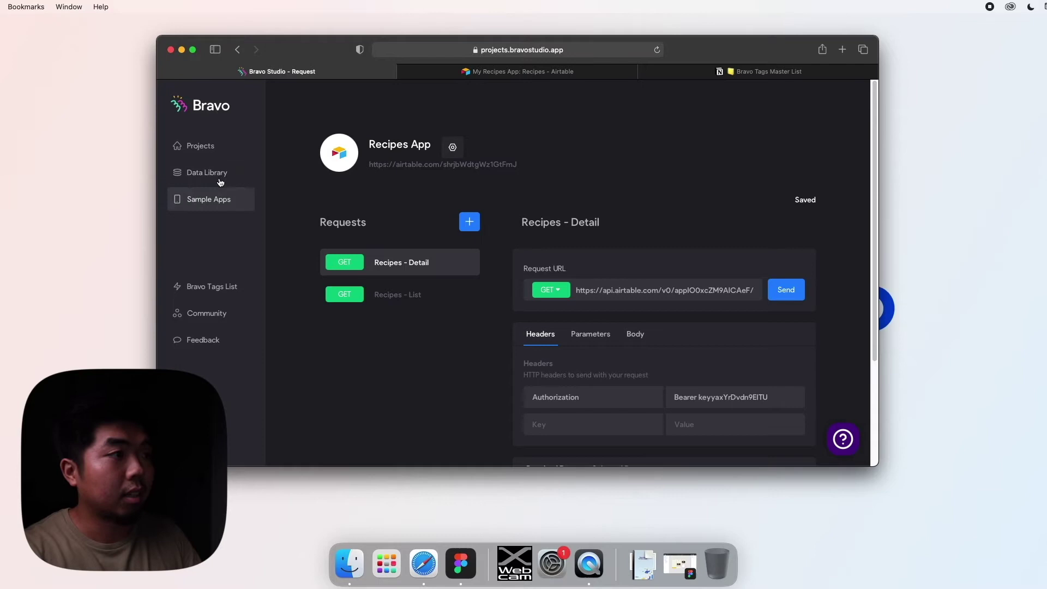
pyautogui.click(208, 172)
# Delete the Recipes App collection, ticking all three warning acknowledgements.
pyautogui.click(416, 239)
pyautogui.click(431, 281)
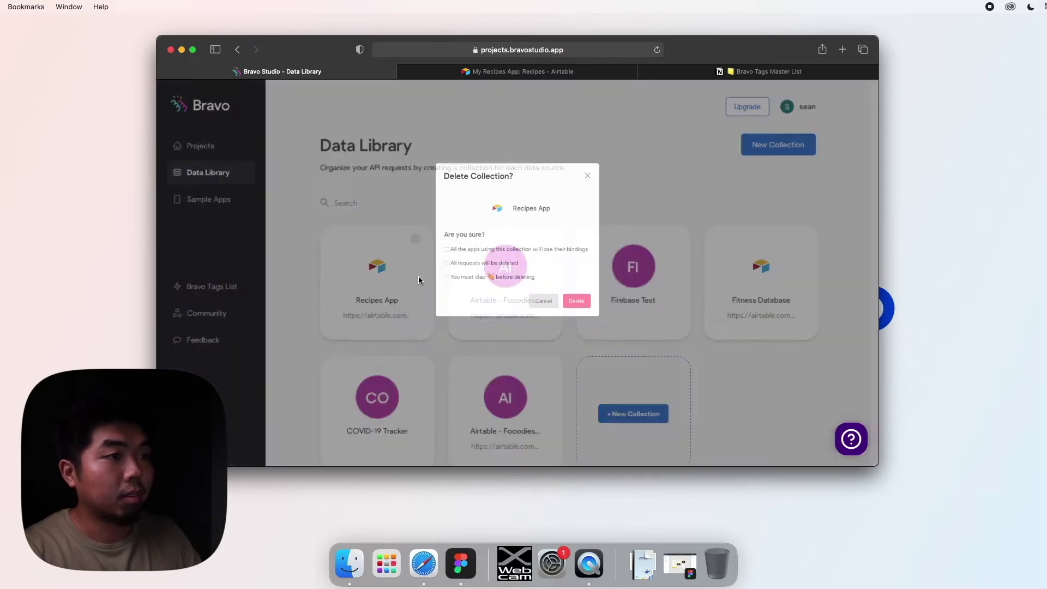
pyautogui.click(459, 252)
pyautogui.click(461, 272)
pyautogui.click(480, 290)
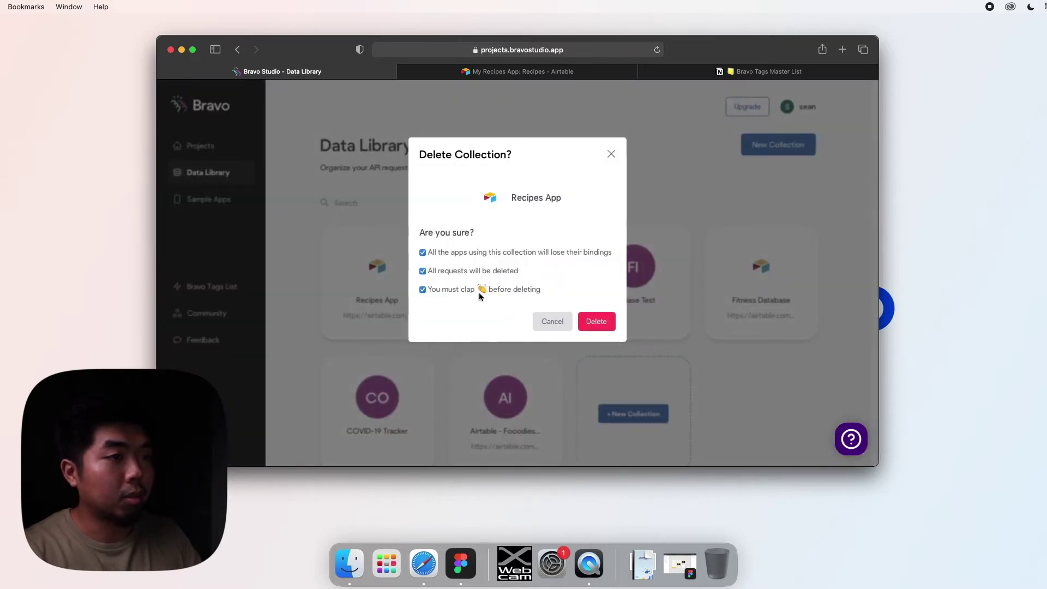
pyautogui.click(583, 322)
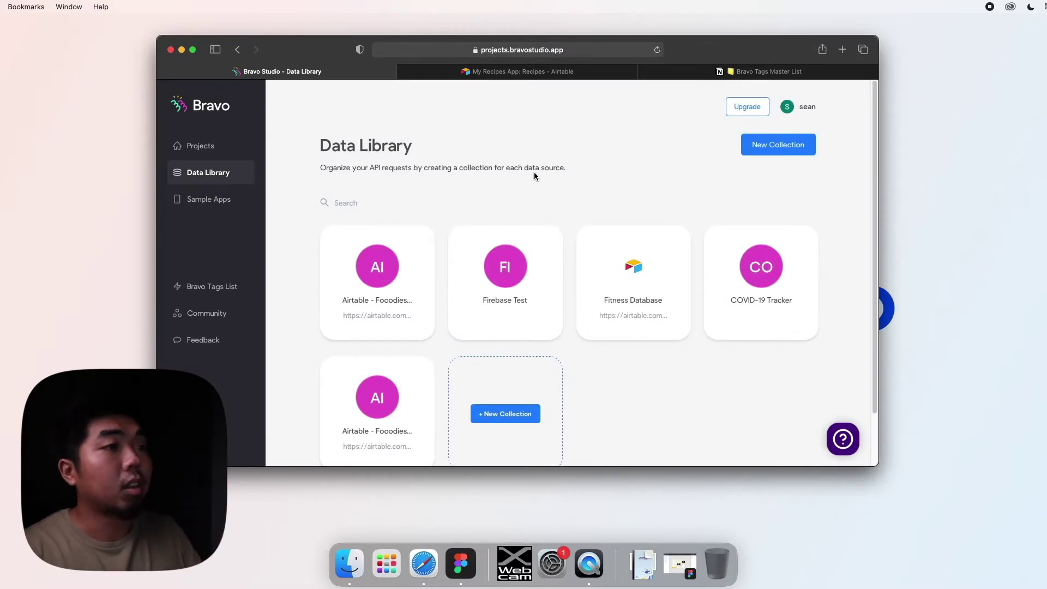
# Scroll down the Data Library and start a new collection.
pyautogui.scroll(-2, 554, 192)
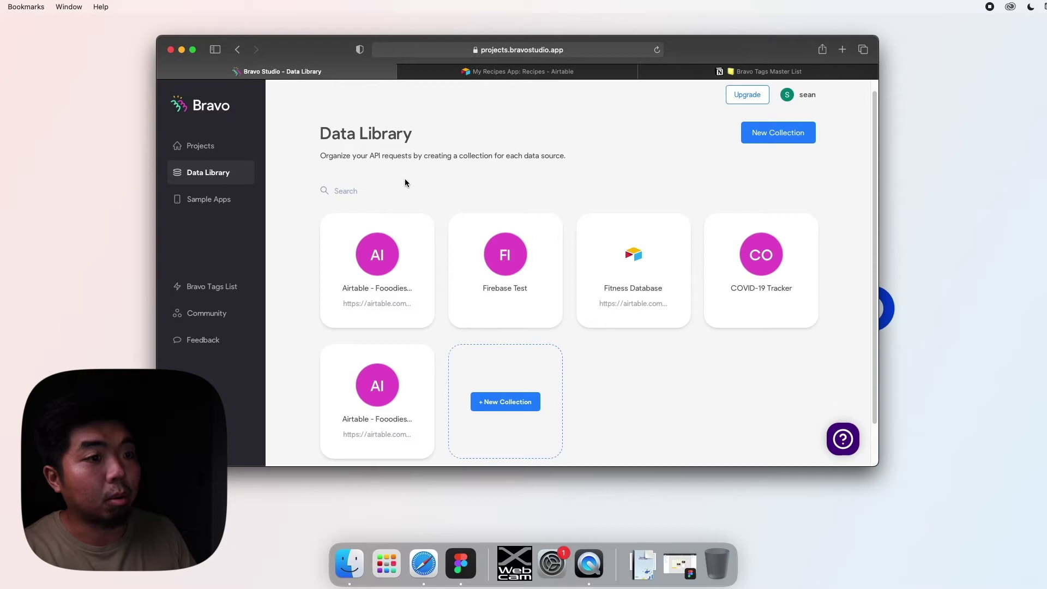
pyautogui.scroll(-1, 433, 173)
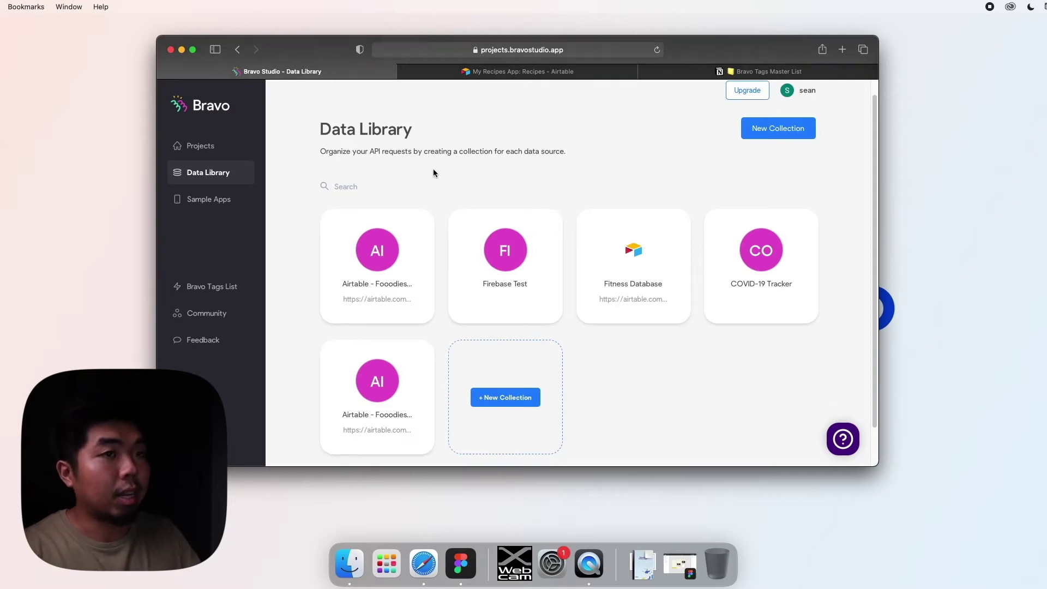
pyautogui.scroll(-1, 433, 173)
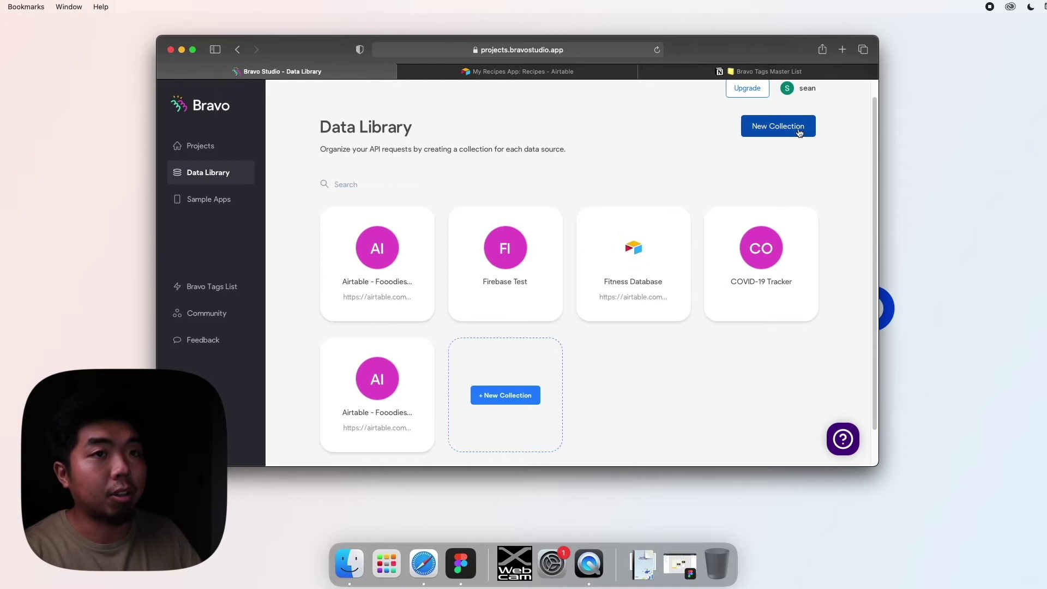
pyautogui.click(535, 402)
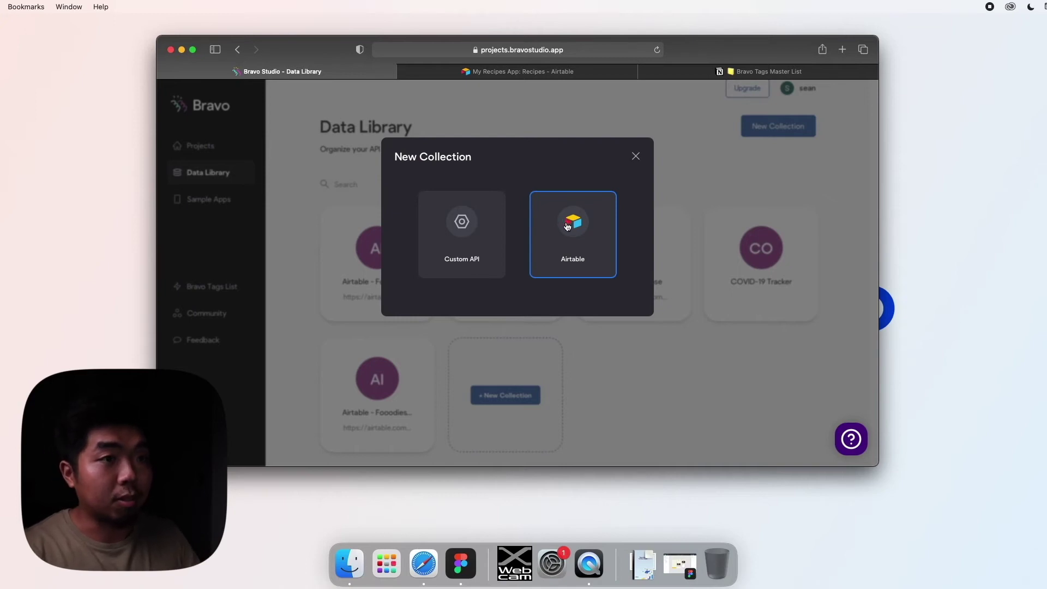
# Pick Airtable as the new collection's source, then switch to the My Recipes App base.
pyautogui.click(587, 238)
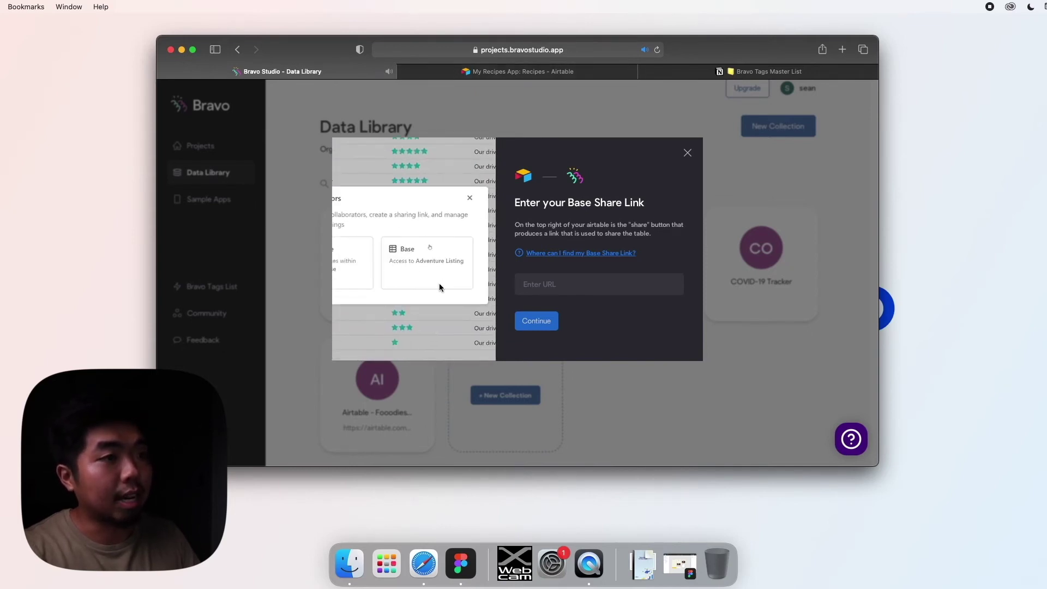
pyautogui.click(525, 74)
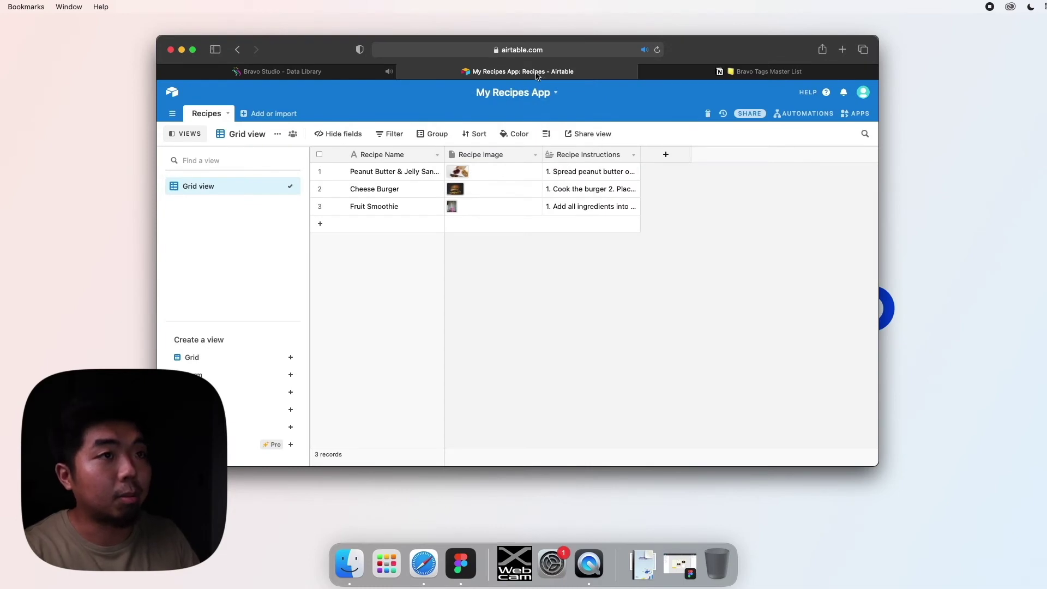
# Share the whole My Recipes App base and select its read-only shared base link.
pyautogui.click(750, 114)
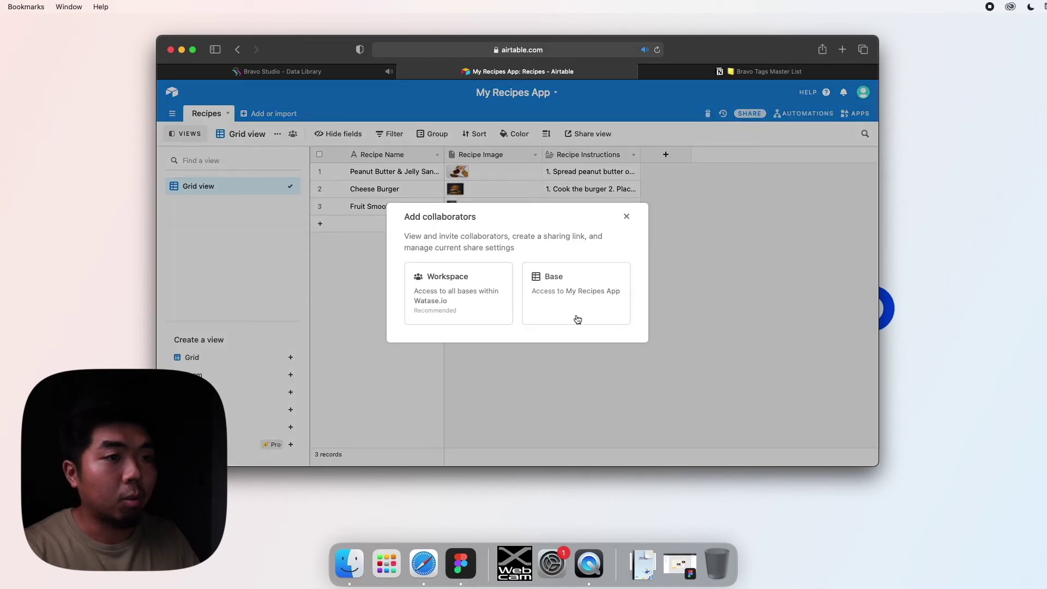
pyautogui.click(565, 301)
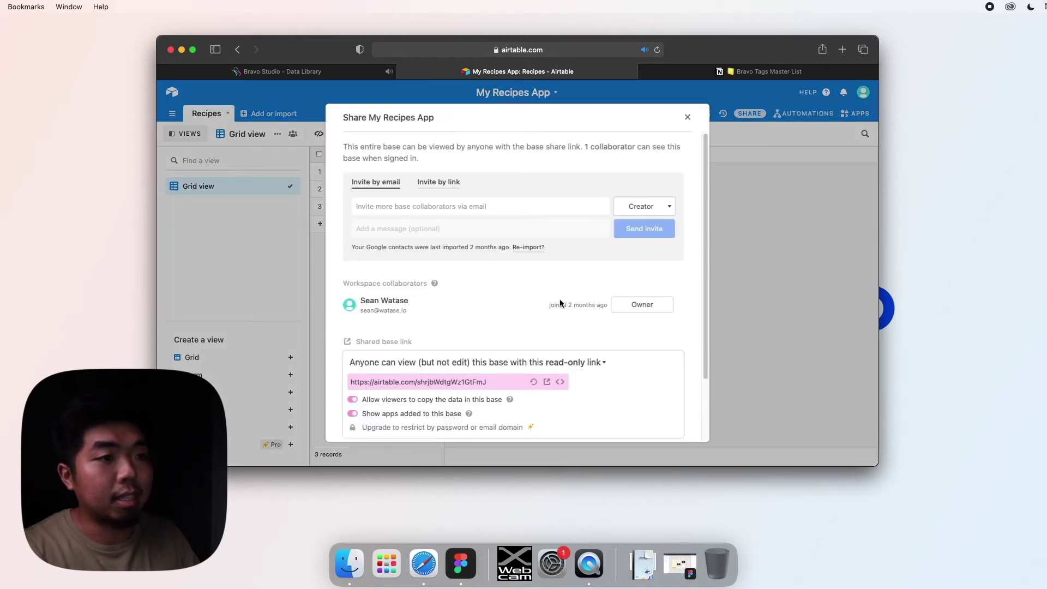
pyautogui.scroll(-3, 486, 266)
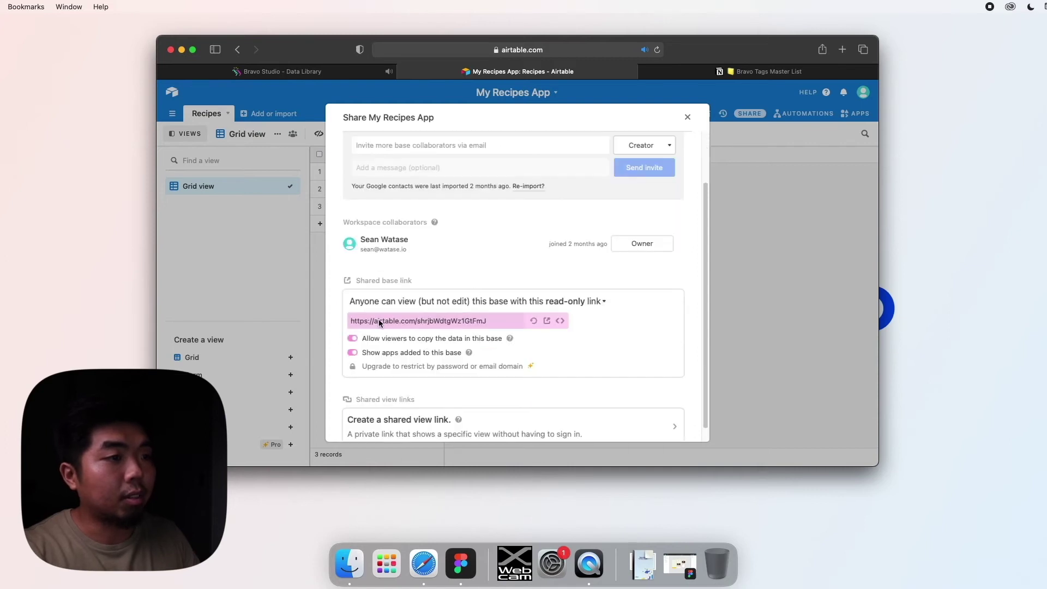
pyautogui.click(489, 322)
pyautogui.press('super+c')
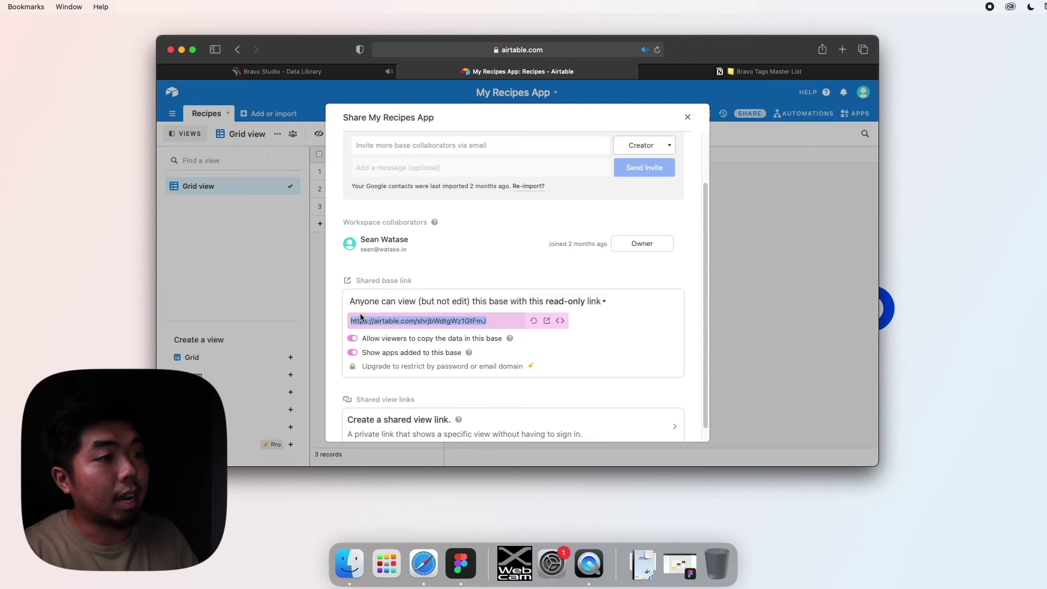
# Close Airtable's share dialog, paste the base share link into Bravo's URL field, and continue.
pyautogui.click(687, 117)
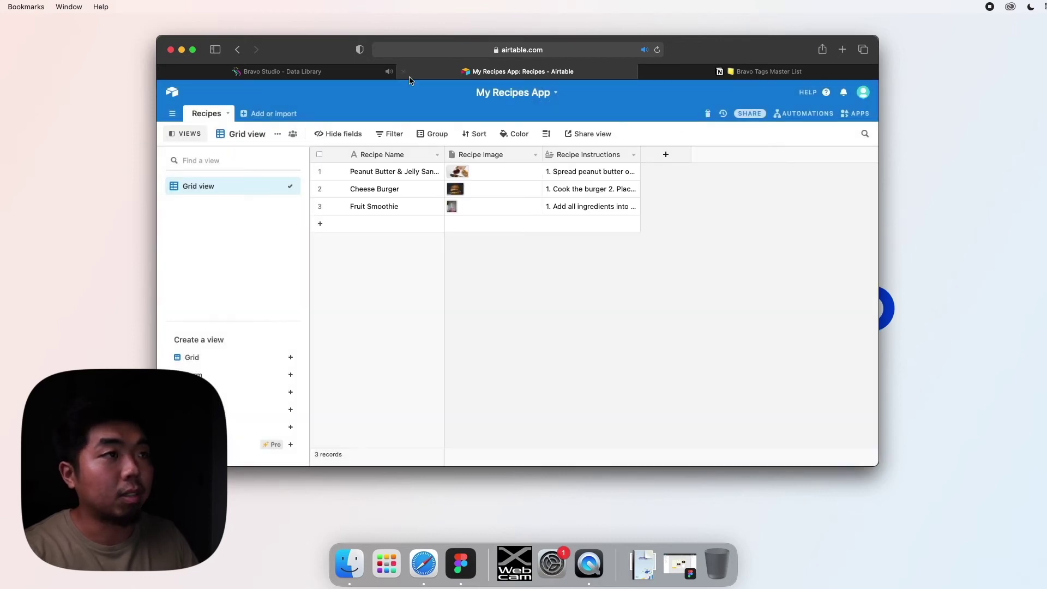
pyautogui.click(338, 72)
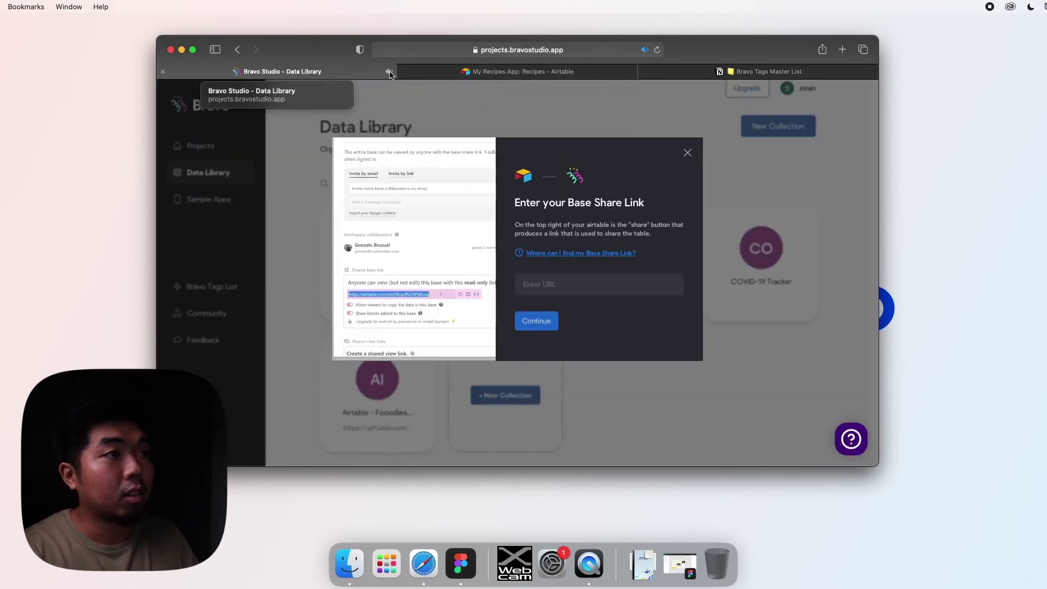
pyautogui.click(550, 279)
pyautogui.press('super+v')
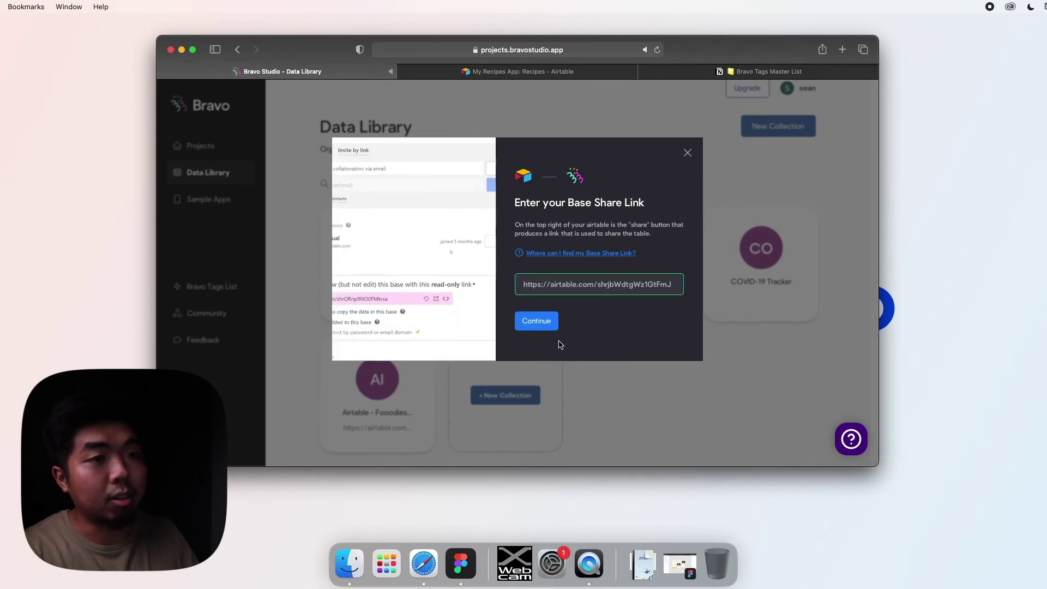
pyautogui.click(546, 326)
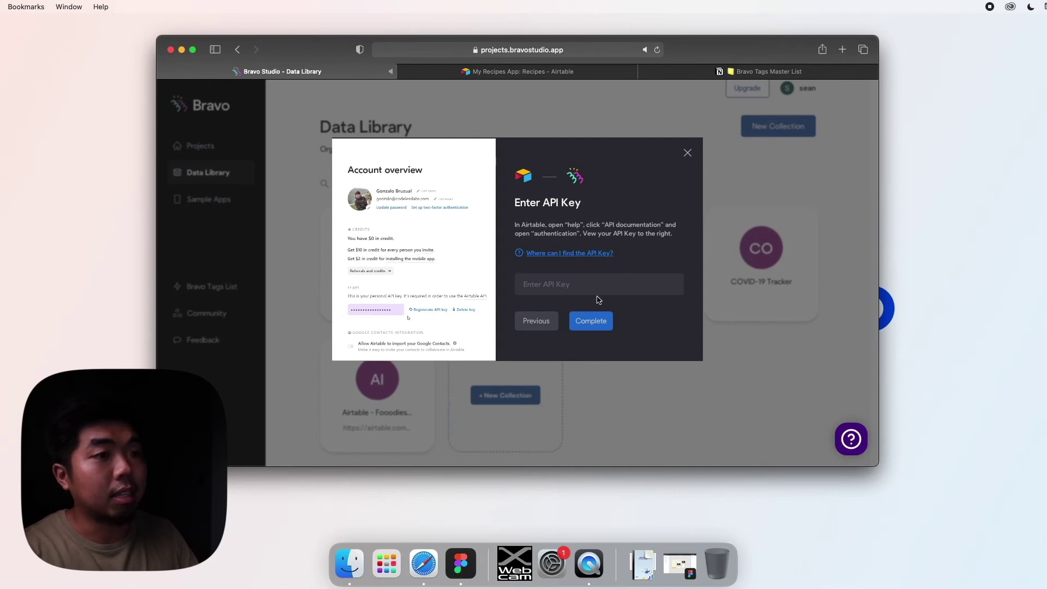
# Open the Airtable account overview from the avatar menu and scroll to the API key.
pyautogui.click(537, 71)
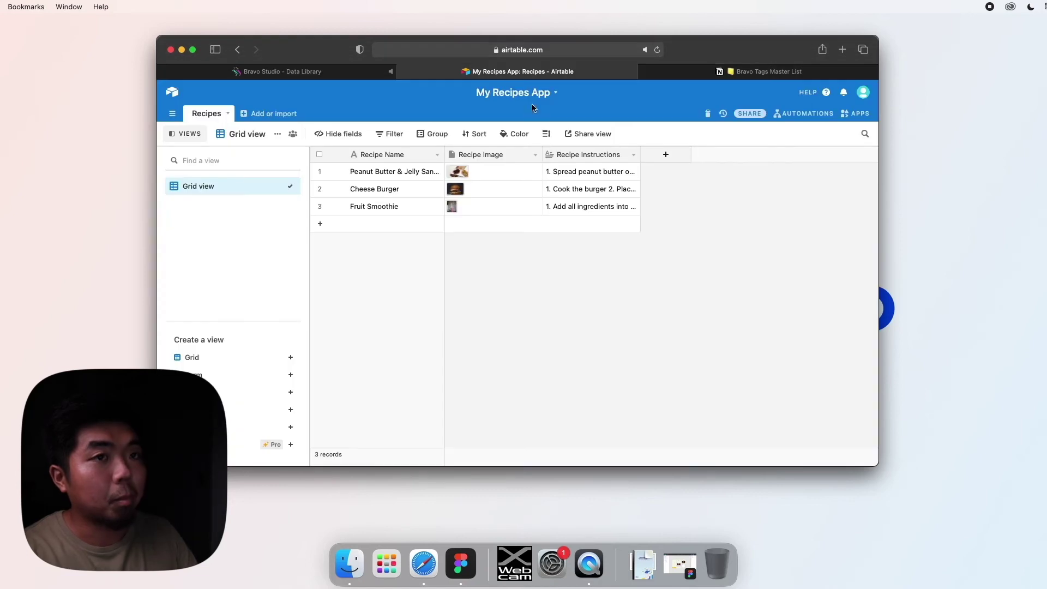
pyautogui.click(868, 94)
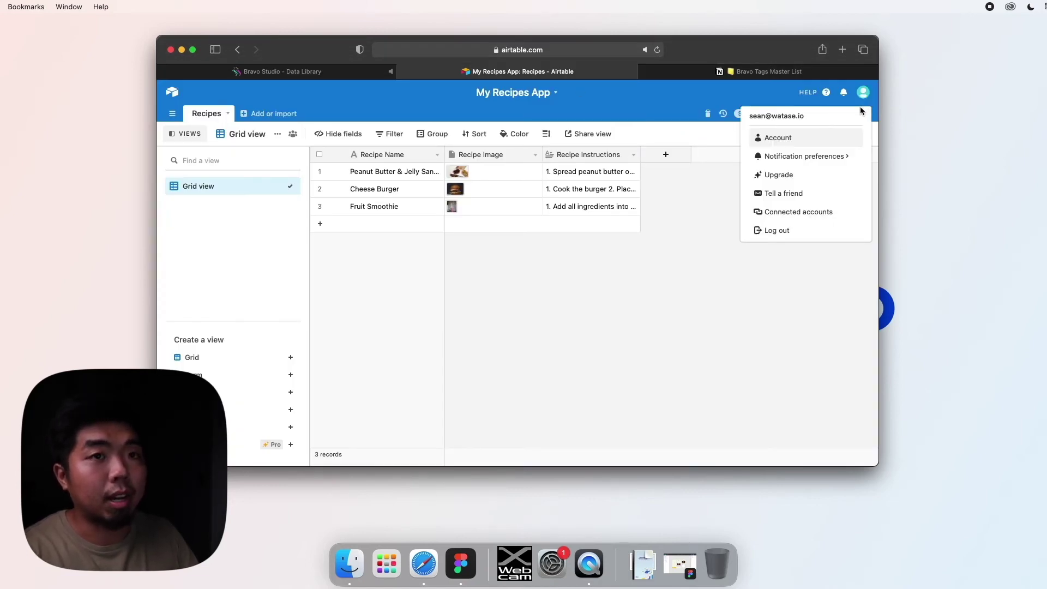
pyautogui.click(766, 139)
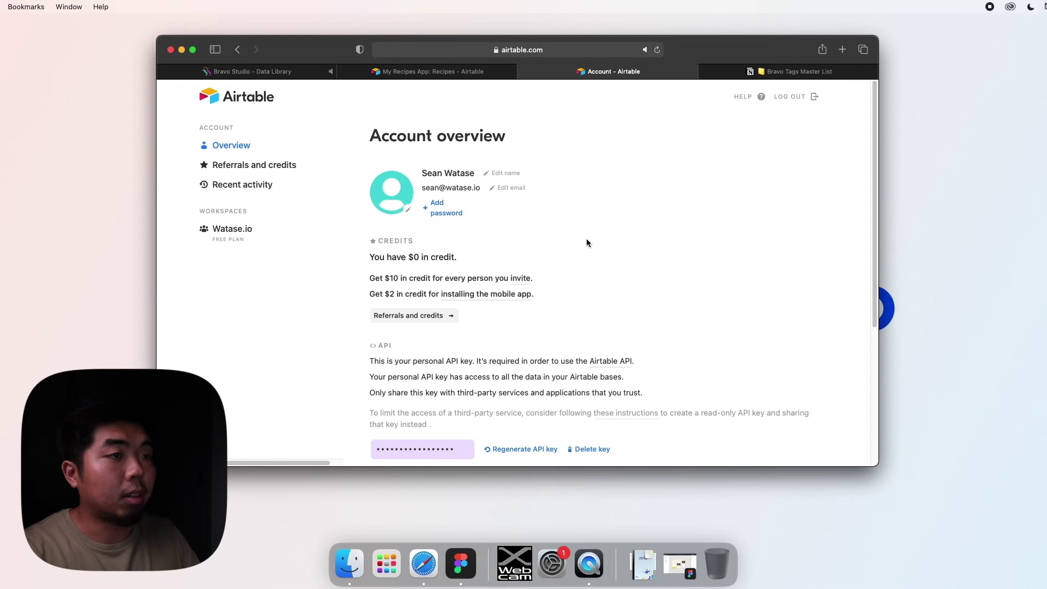
pyautogui.scroll(-2, 616, 301)
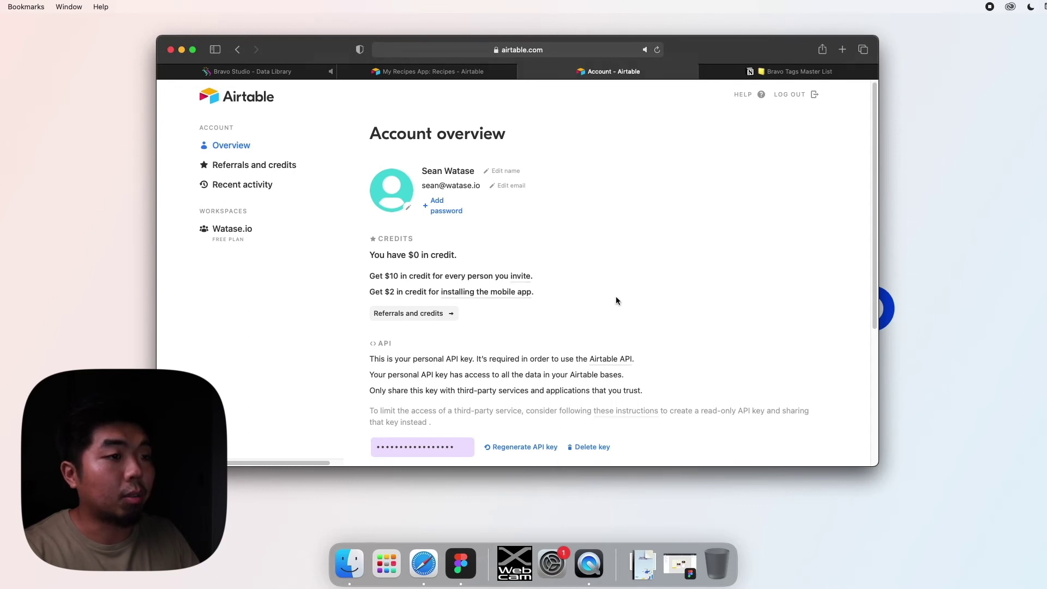
pyautogui.scroll(-4, 495, 375)
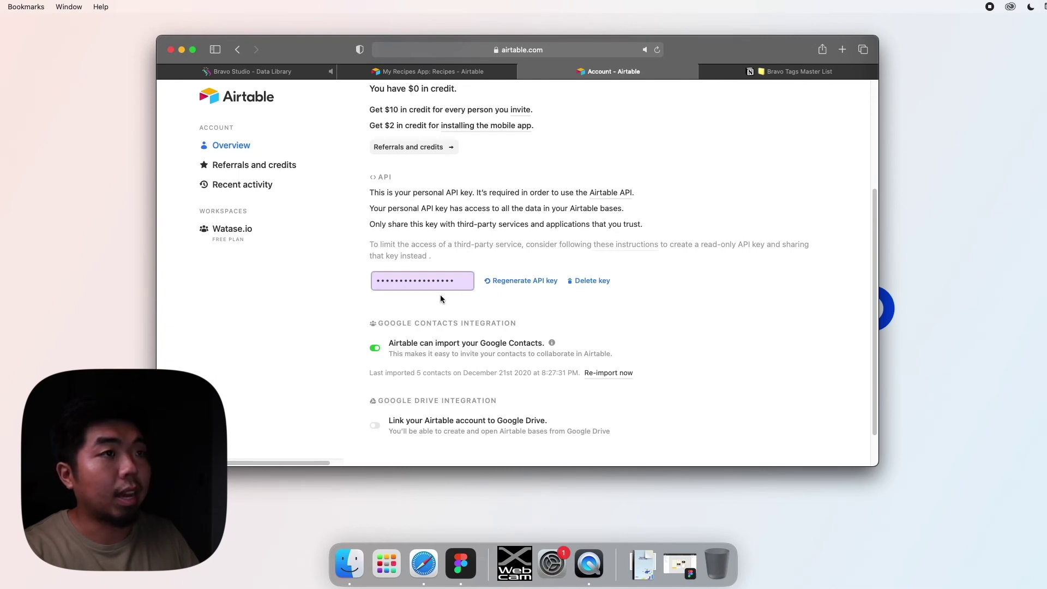
# Paste the Airtable API key, complete the connection, and open the new My Recipes App collection.
pyautogui.click(272, 72)
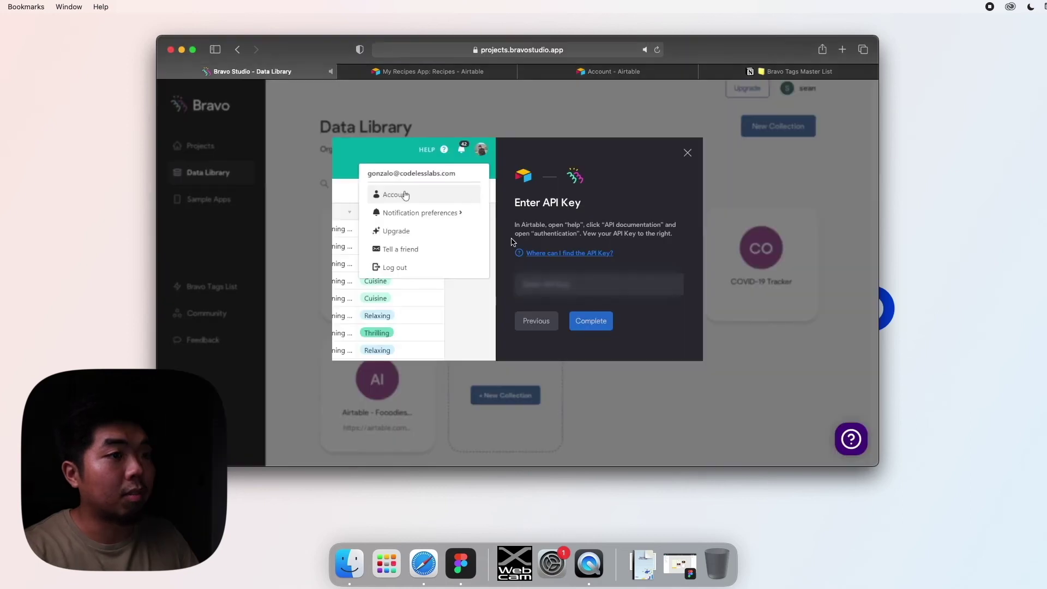
pyautogui.click(568, 280)
pyautogui.press('super+v')
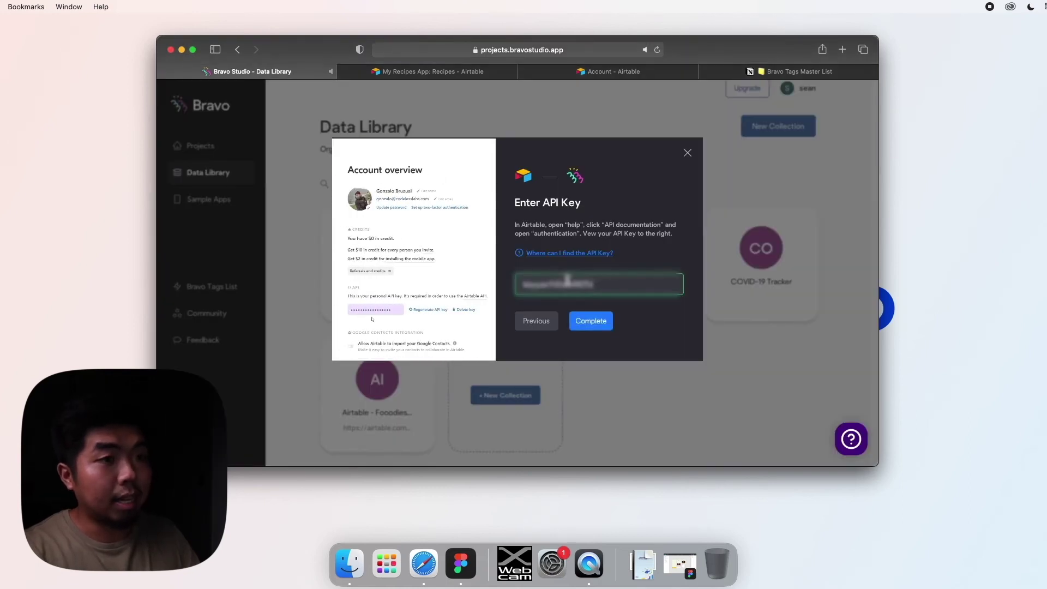
pyautogui.click(585, 324)
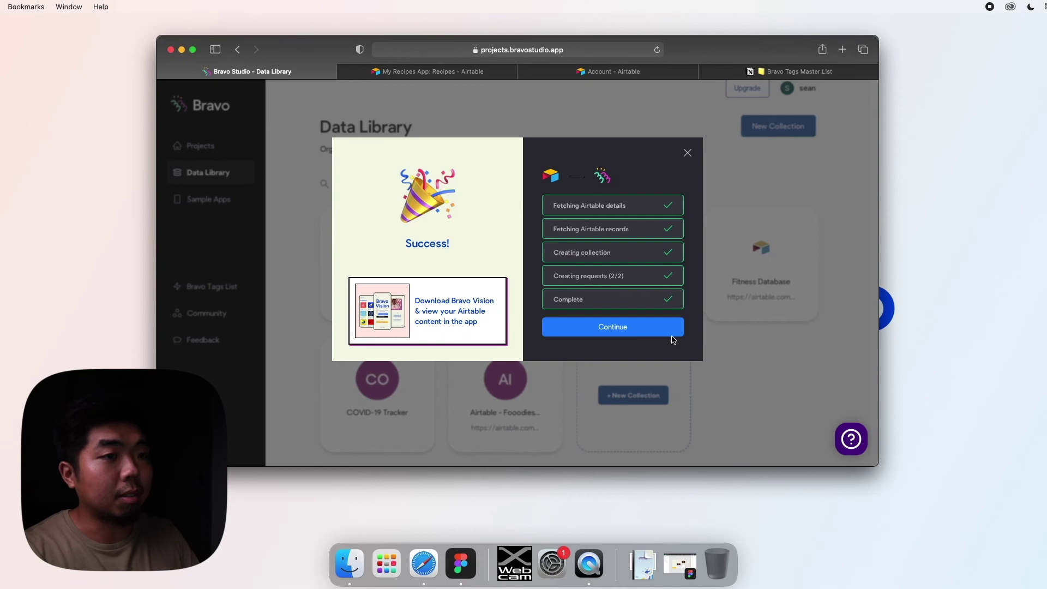
pyautogui.click(631, 332)
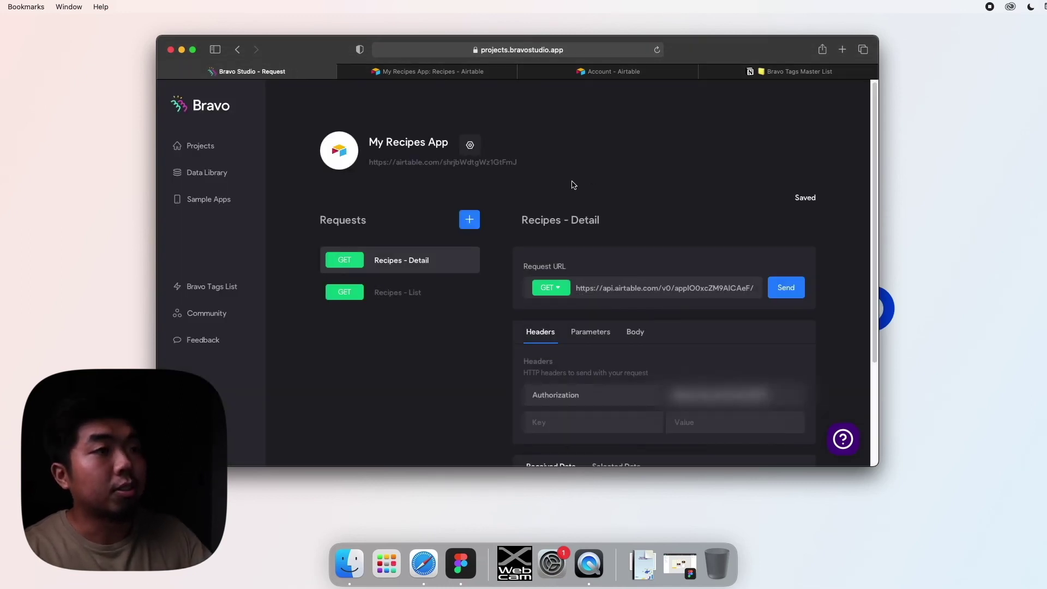
pyautogui.scroll(-2, 573, 183)
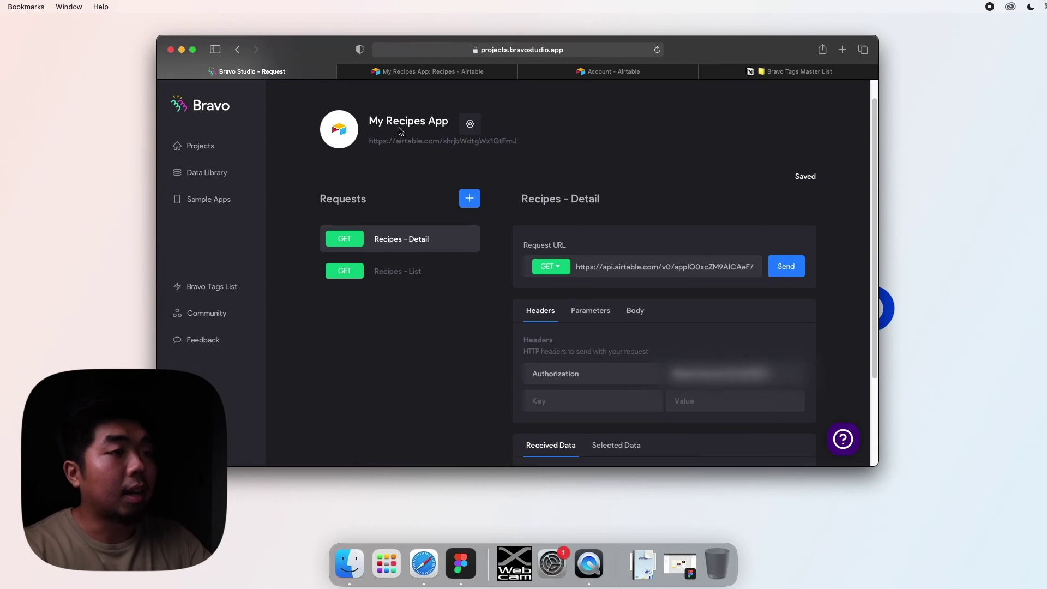